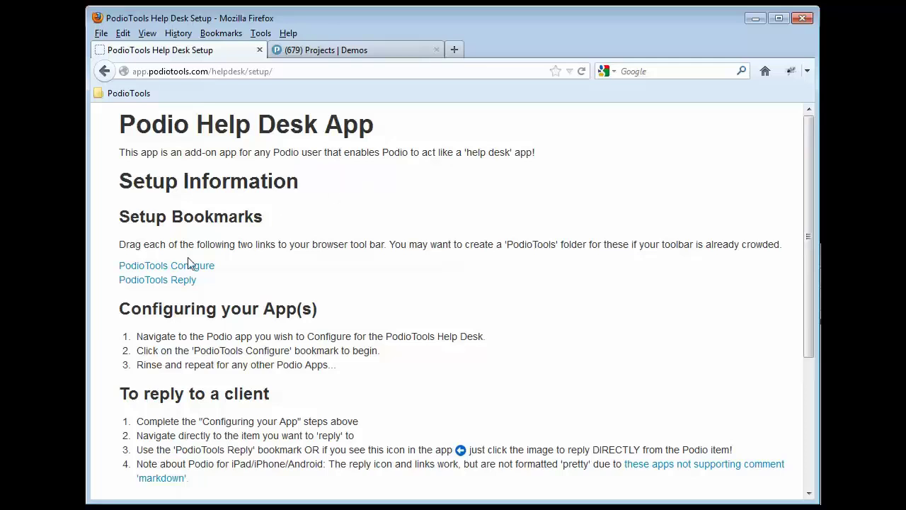
# Drag the PodioTools Configure and PodioTools Reply links onto the bookmarks toolbar and check the PodioTools folder.
pyautogui.moveTo(183, 269); pyautogui.dragTo(220, 93)
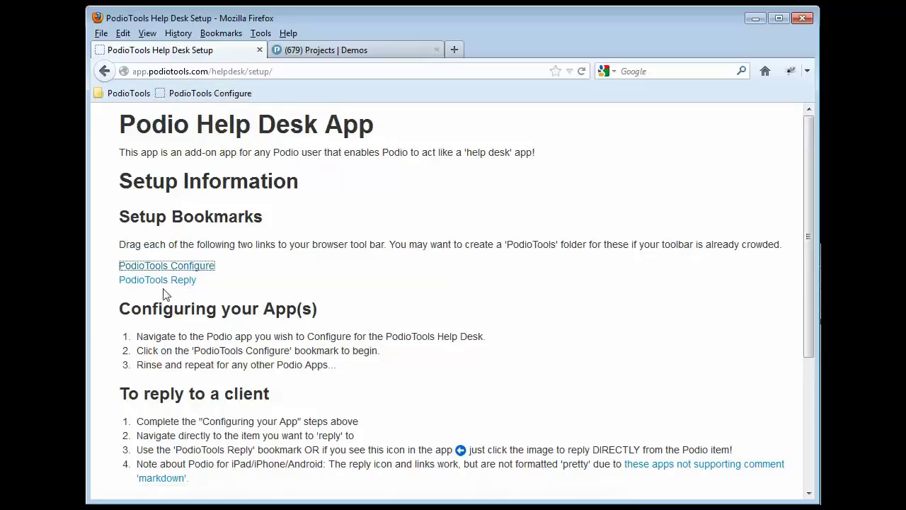
pyautogui.moveTo(172, 284)
pyautogui.mouseDown()
pyautogui.moveTo(262, 117)
pyautogui.moveTo(283, 99)
pyautogui.mouseUp()
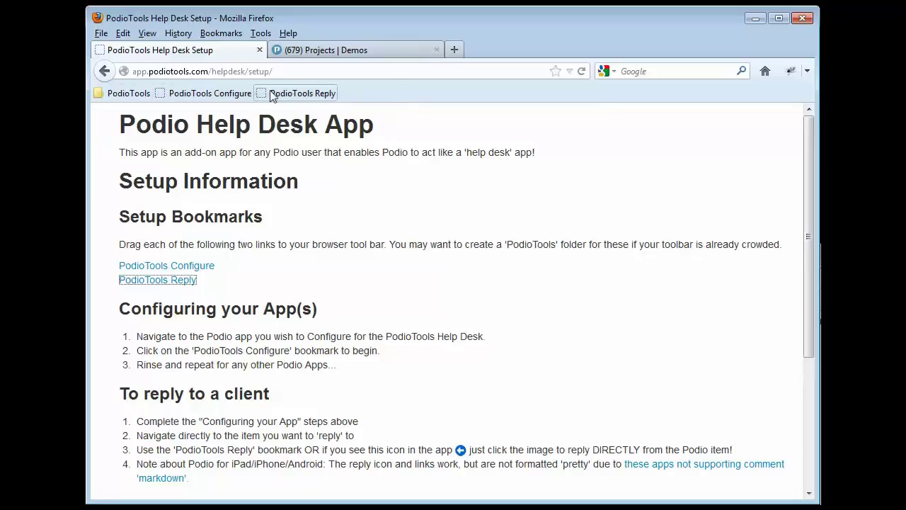
pyautogui.click(122, 94)
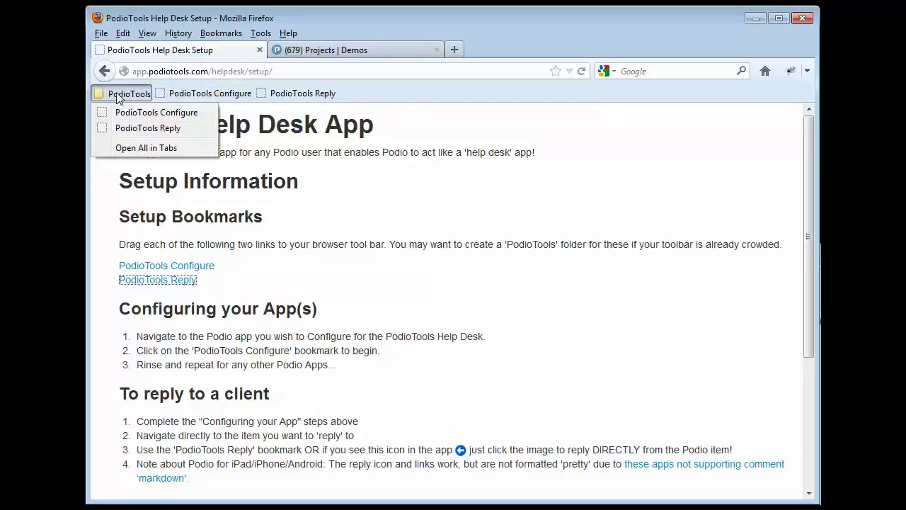
pyautogui.click(363, 95)
# Begin creating a new bookmark folder from the toolbar's context menu, then cancel it.
pyautogui.rightClick(361, 93)
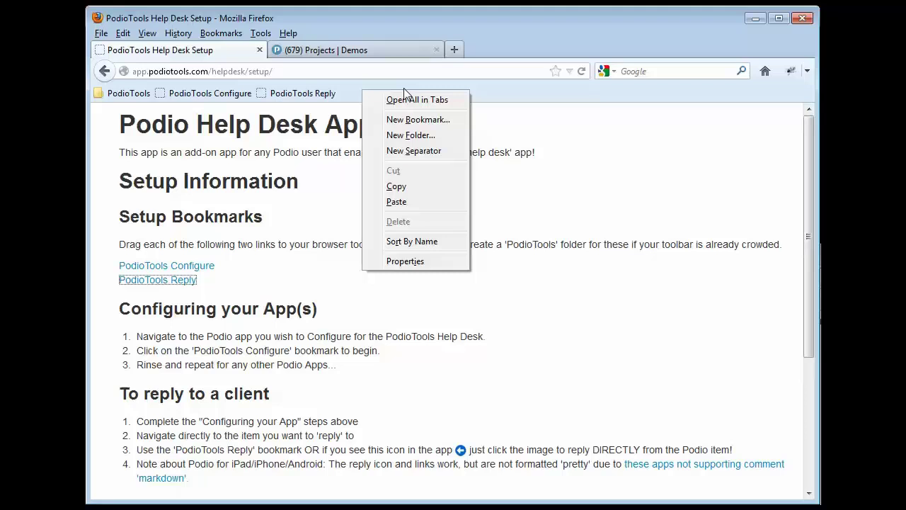
pyautogui.click(418, 135)
pyautogui.click(542, 292)
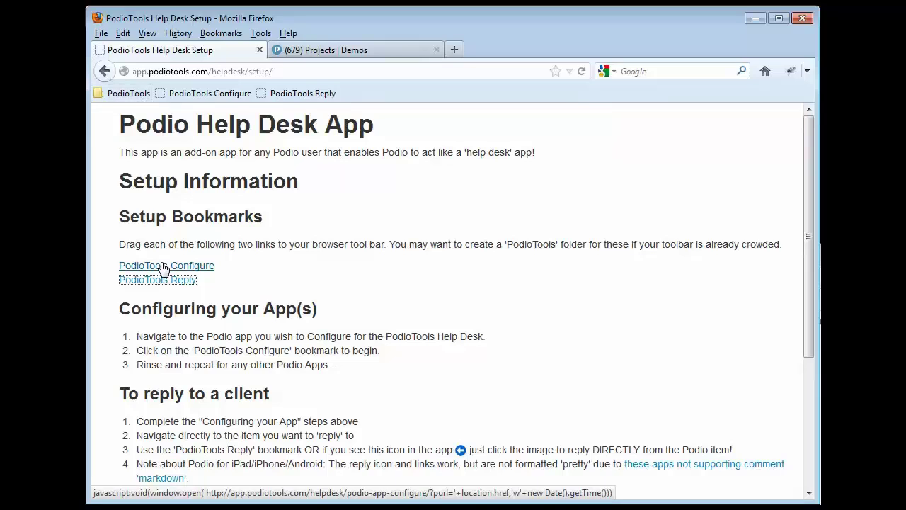
# Drag the PodioTools Configure link to the toolbar again and check the PodioTools folder contents.
pyautogui.moveTo(163, 265); pyautogui.dragTo(217, 197)
pyautogui.click(138, 96)
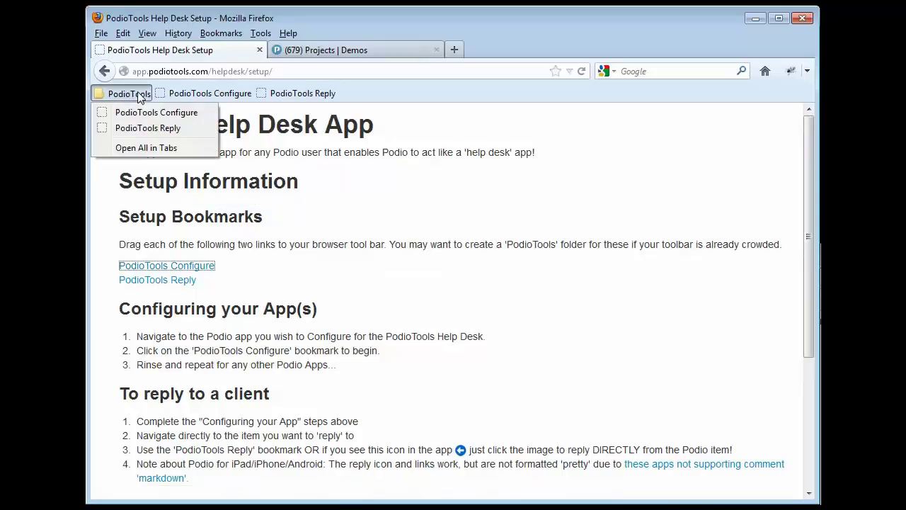
pyautogui.click(405, 201)
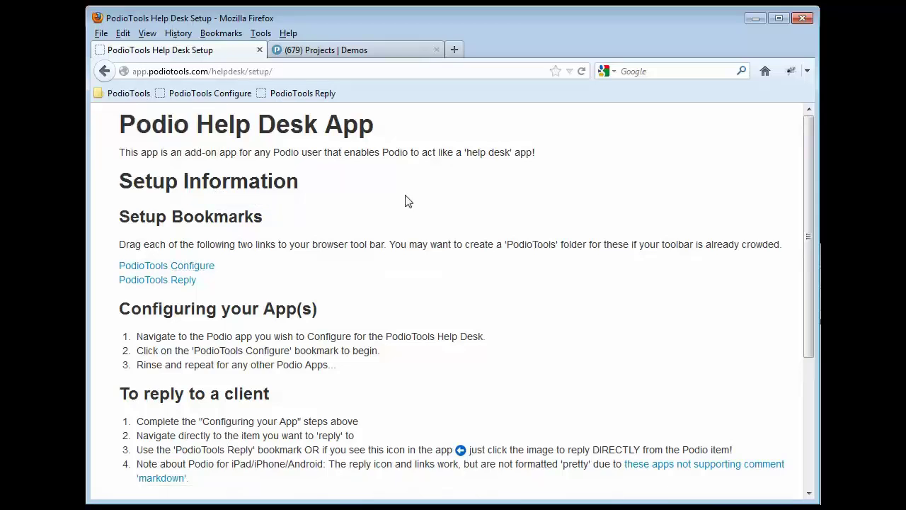
# Switch to the Projects | Demos tab and launch the PodioTools Configure bookmark.
pyautogui.click(339, 51)
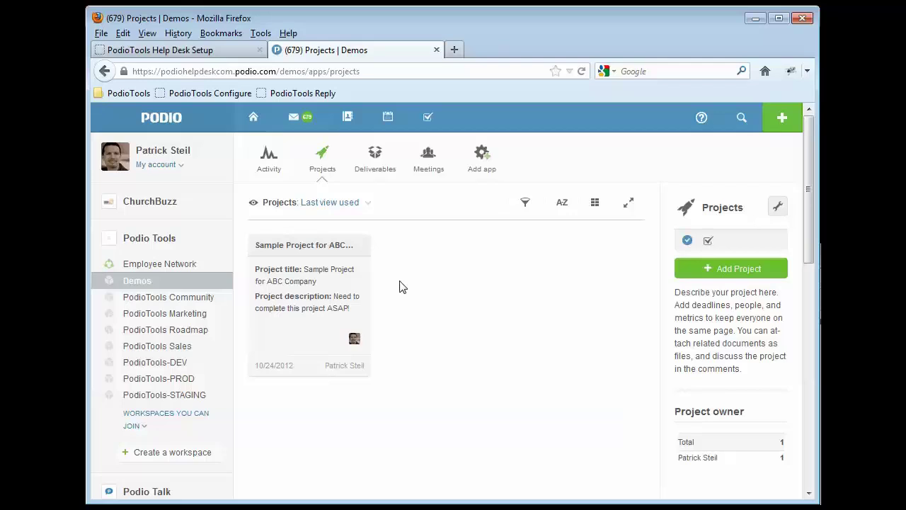
pyautogui.click(212, 94)
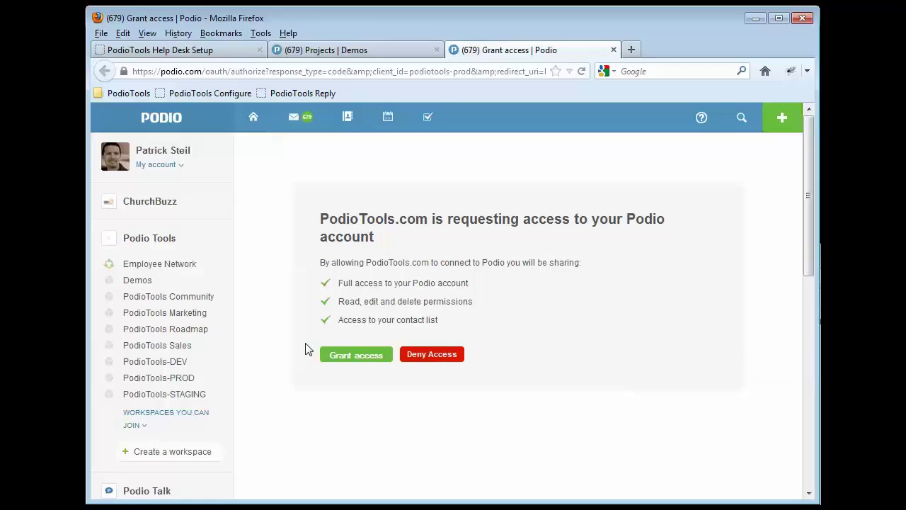
# Grant PodioTools.com access, then review the Email From choices, leaving Project owner selected.
pyautogui.click(345, 359)
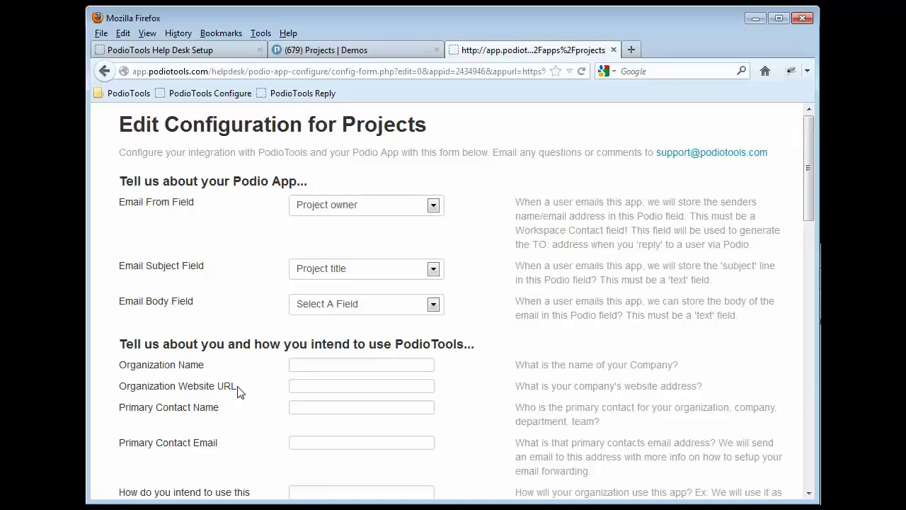
pyautogui.click(349, 211)
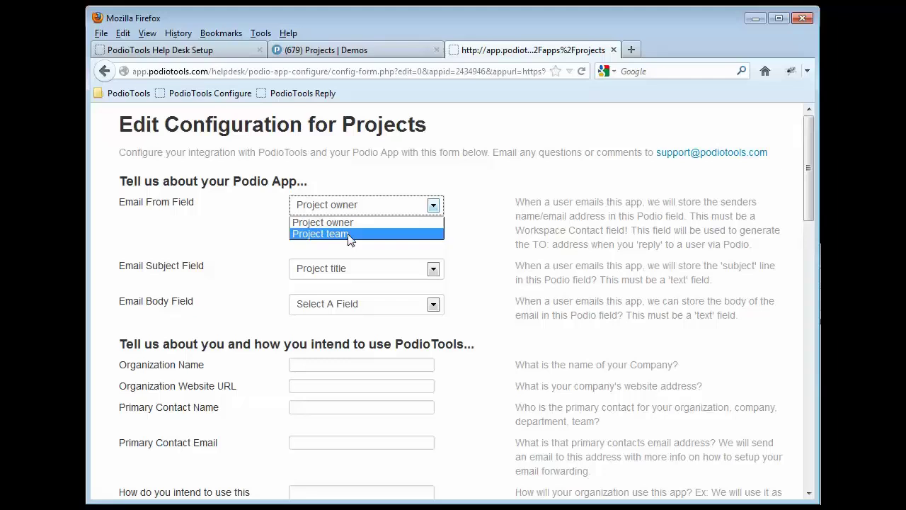
pyautogui.click(516, 234)
pyautogui.moveTo(517, 231); pyautogui.dragTo(630, 230)
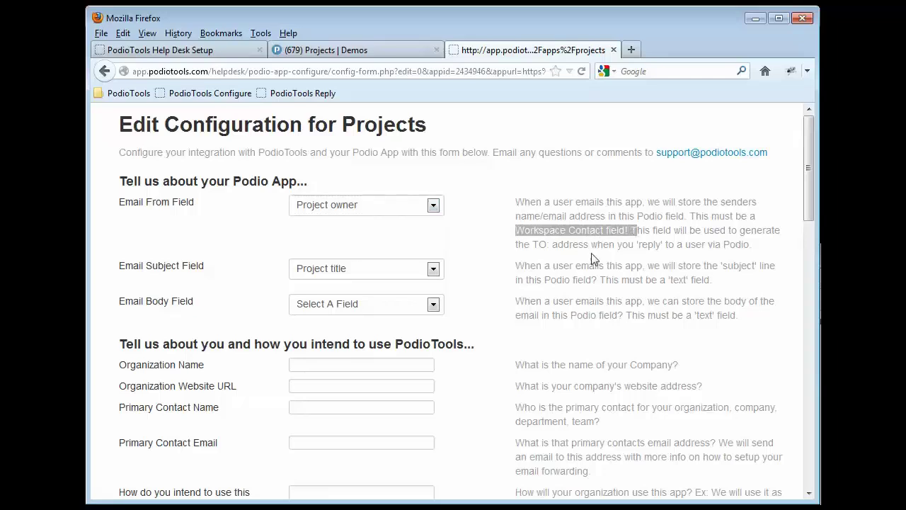
pyautogui.click(485, 195)
pyautogui.click(378, 206)
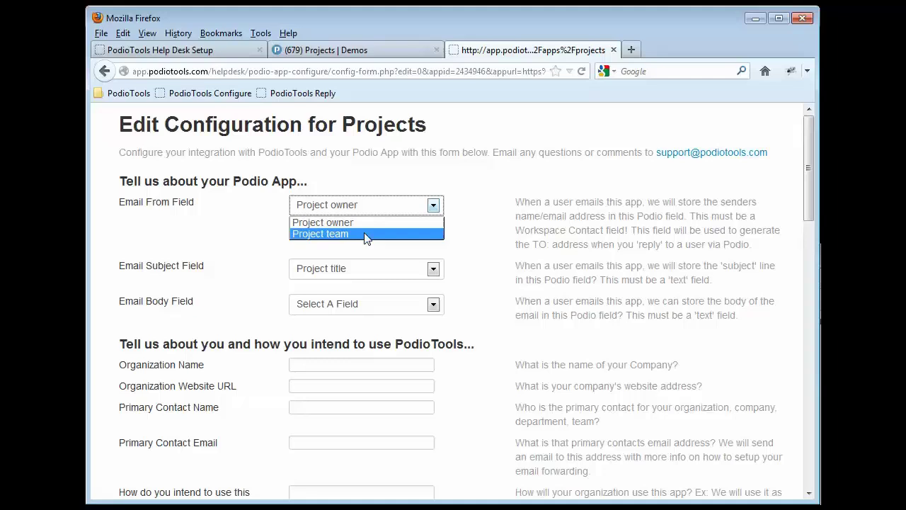
pyautogui.click(364, 179)
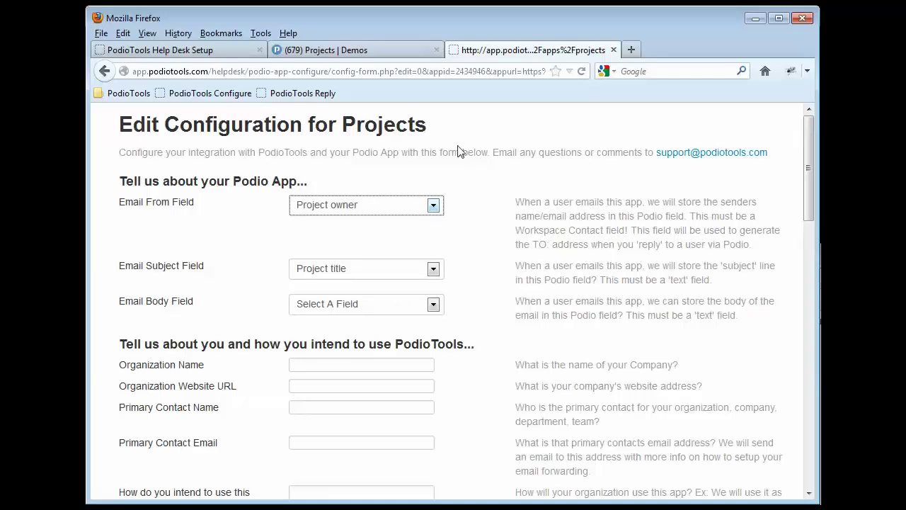
# Add a Client Contact field below Project title in the Projects app via Modify App and save the app.
pyautogui.click(614, 50)
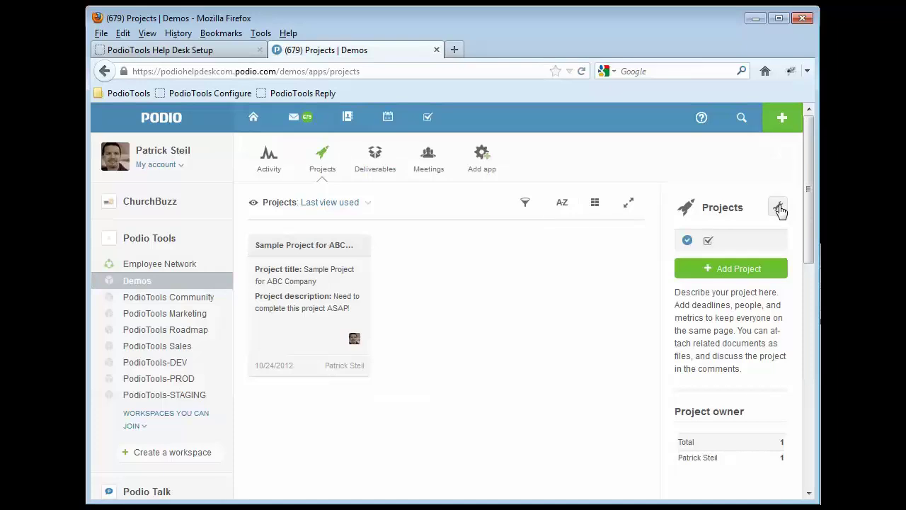
pyautogui.click(779, 207)
pyautogui.click(707, 317)
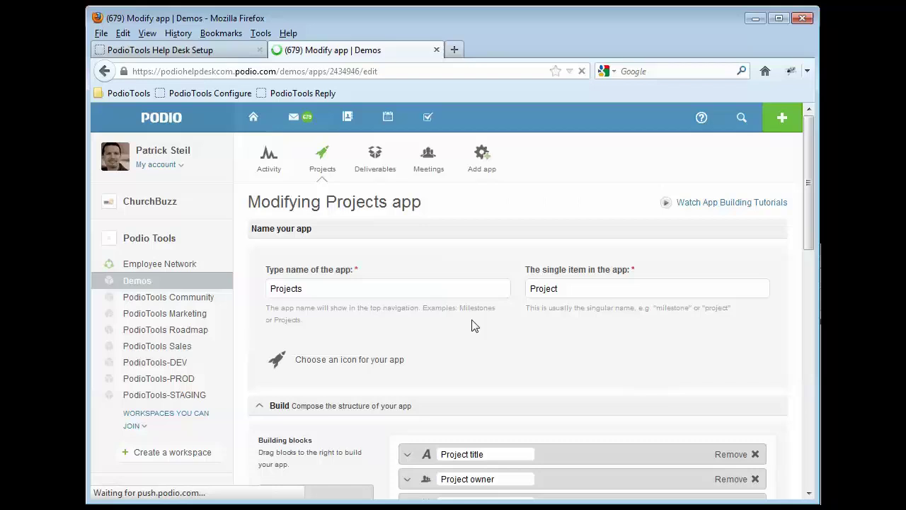
pyautogui.scroll(-4, 397, 333)
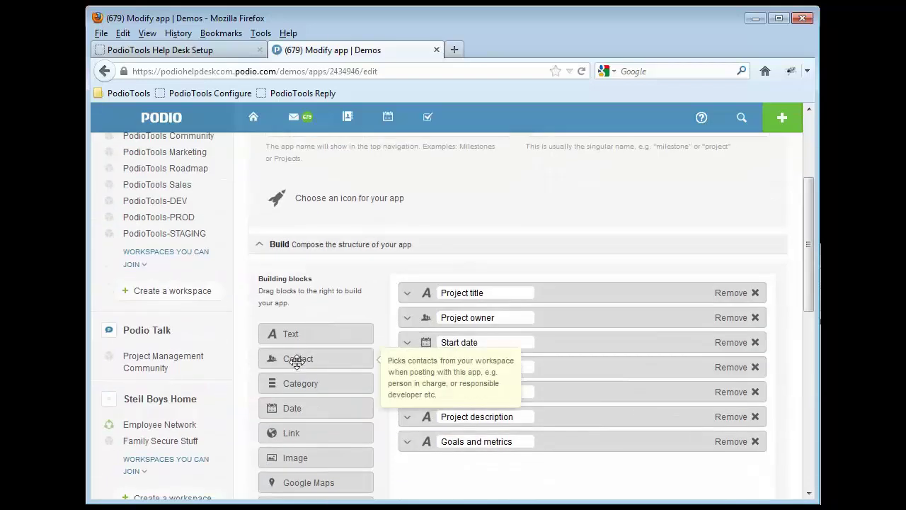
pyautogui.moveTo(298, 361); pyautogui.dragTo(487, 326)
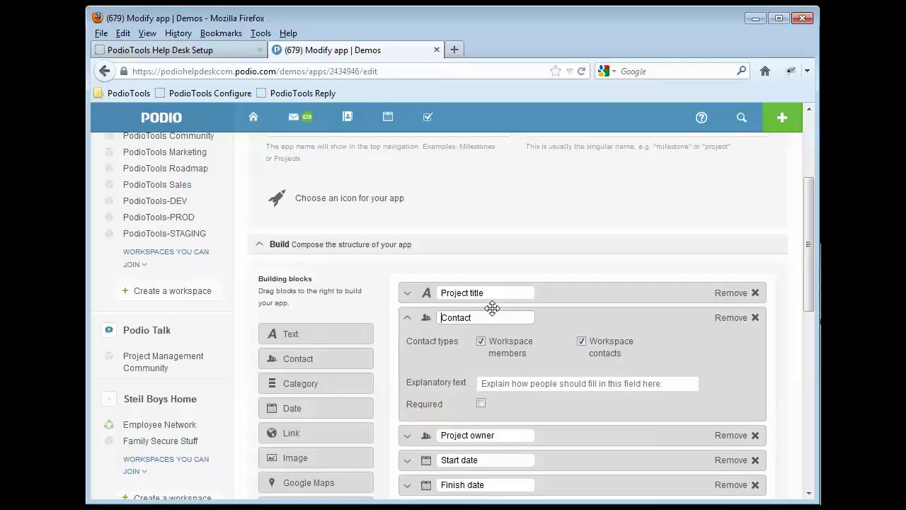
pyautogui.write('Client')
pyautogui.scroll(-4, 520, 260)
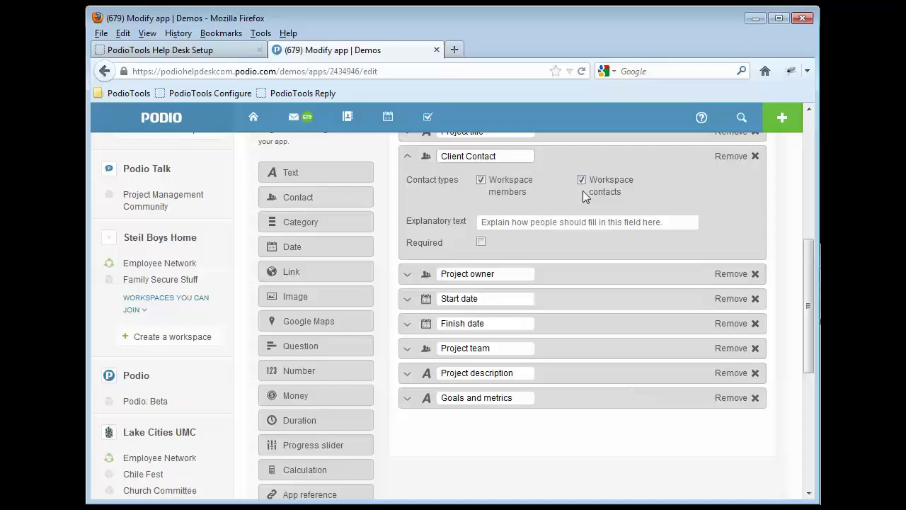
pyautogui.scroll(-7, 580, 198)
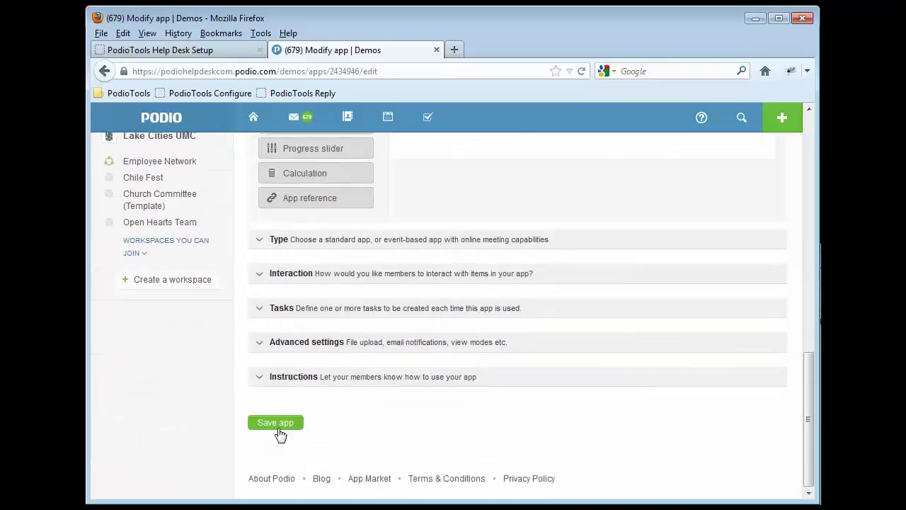
pyautogui.click(278, 427)
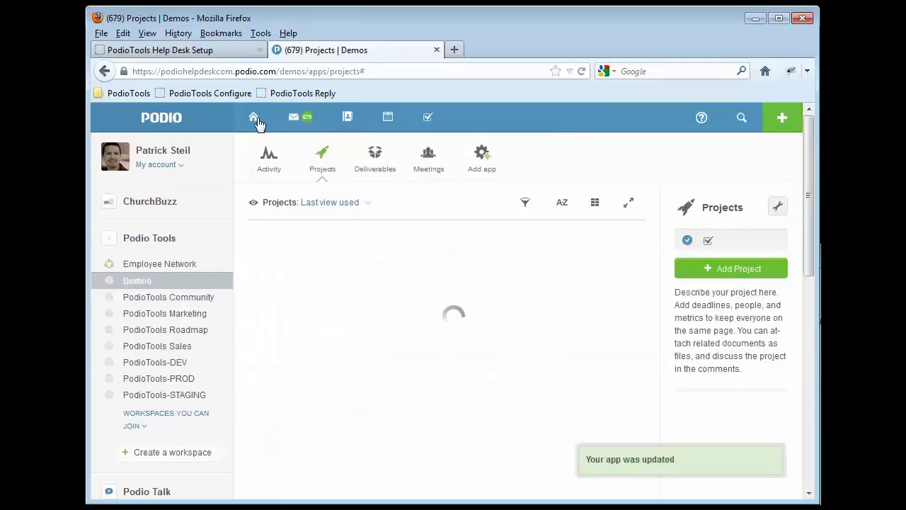
# Map Email From to Client Contact, Email Subject to Project title, and Email Body to Project description.
pyautogui.click(237, 93)
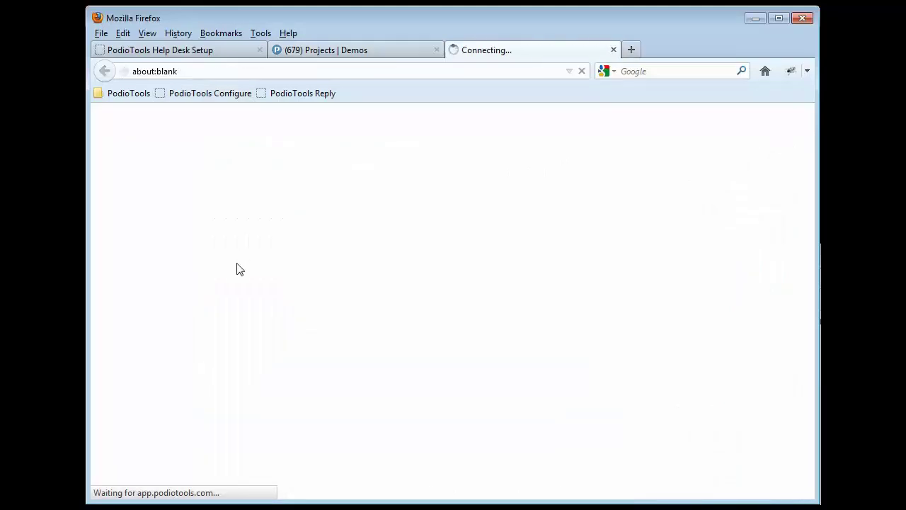
pyautogui.click(423, 208)
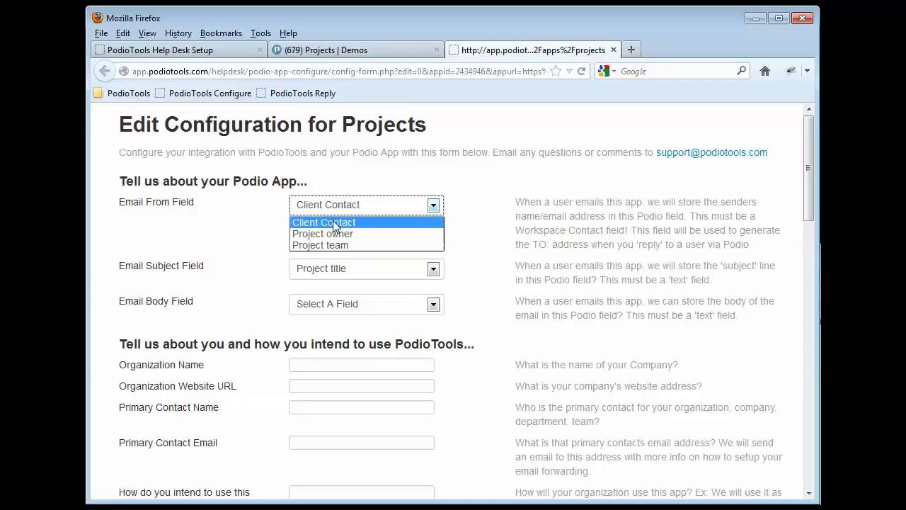
pyautogui.click(334, 224)
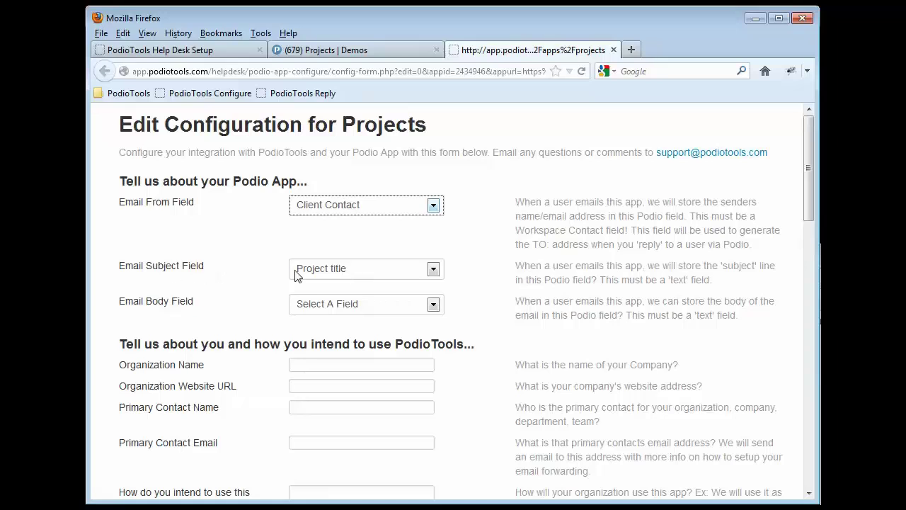
pyautogui.click(361, 276)
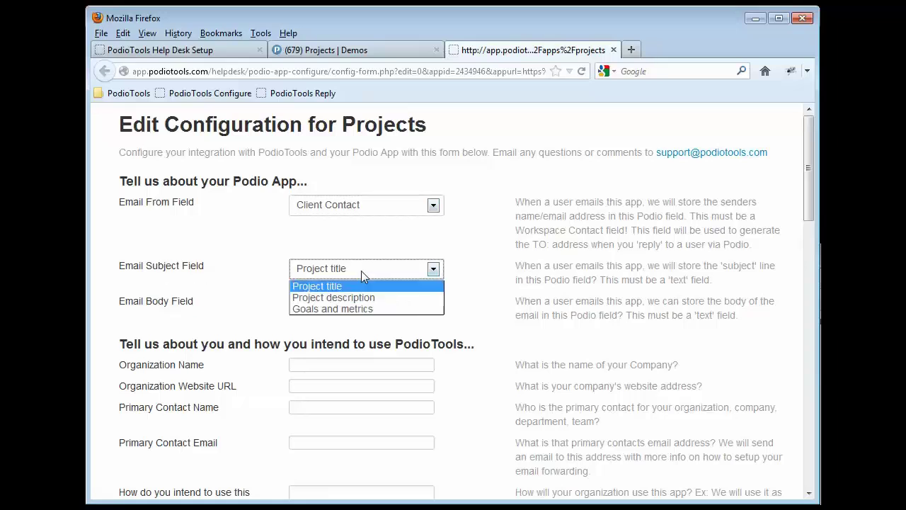
pyautogui.click(333, 285)
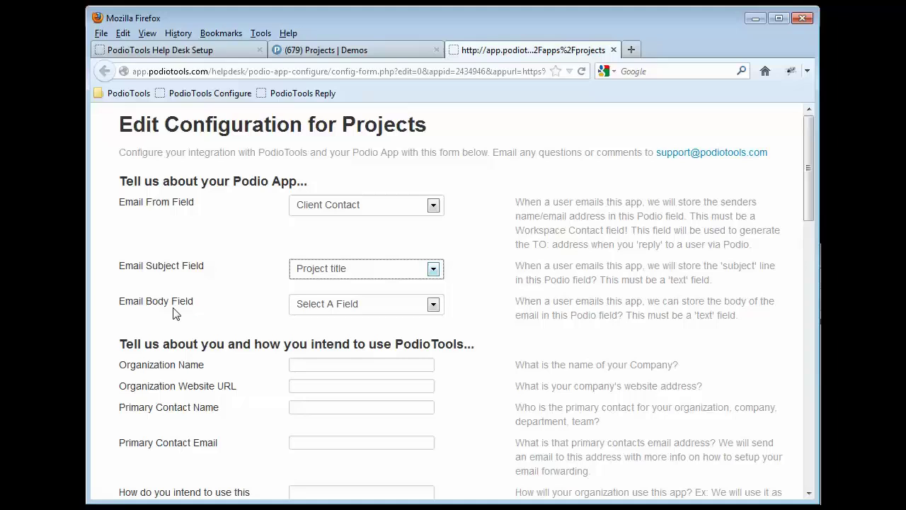
pyautogui.click(348, 304)
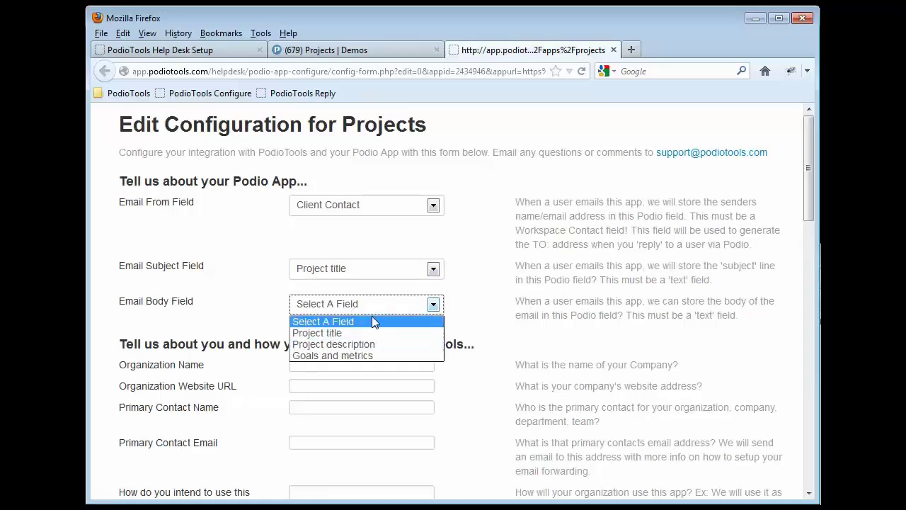
pyautogui.click(330, 344)
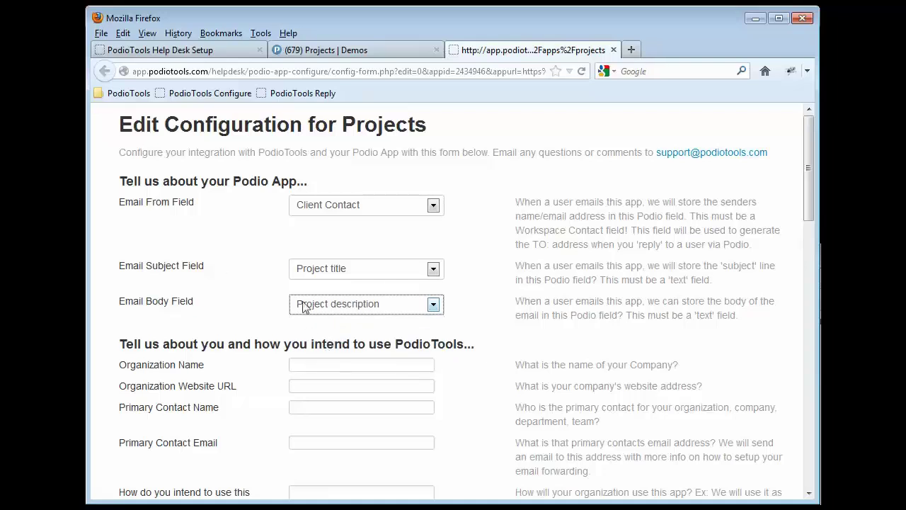
pyautogui.click(217, 269)
# Enter the help desk's address in the Forwarded Ticket Email field.
pyautogui.scroll(-6, 223, 267)
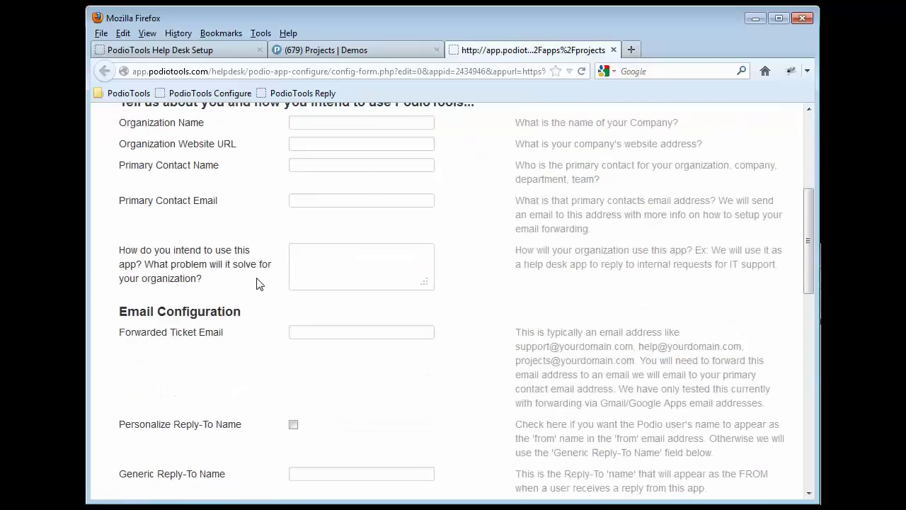
pyautogui.scroll(-4, 259, 283)
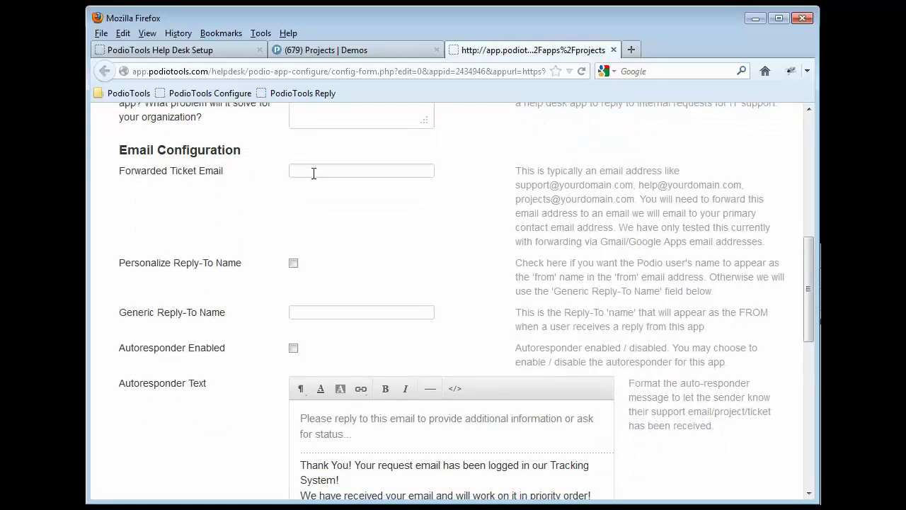
pyautogui.click(376, 176)
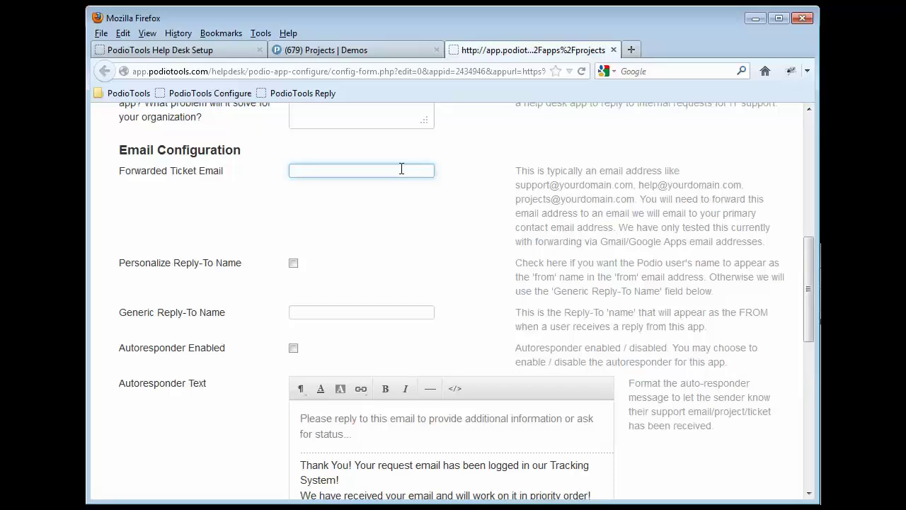
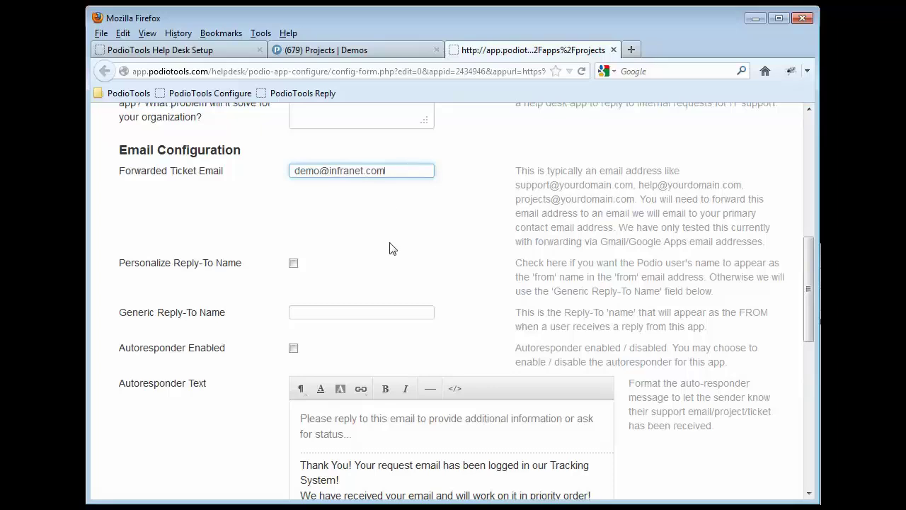
# Type a generic reply-to name and leave Personalize Reply-To Name switched on.
pyautogui.click(294, 265)
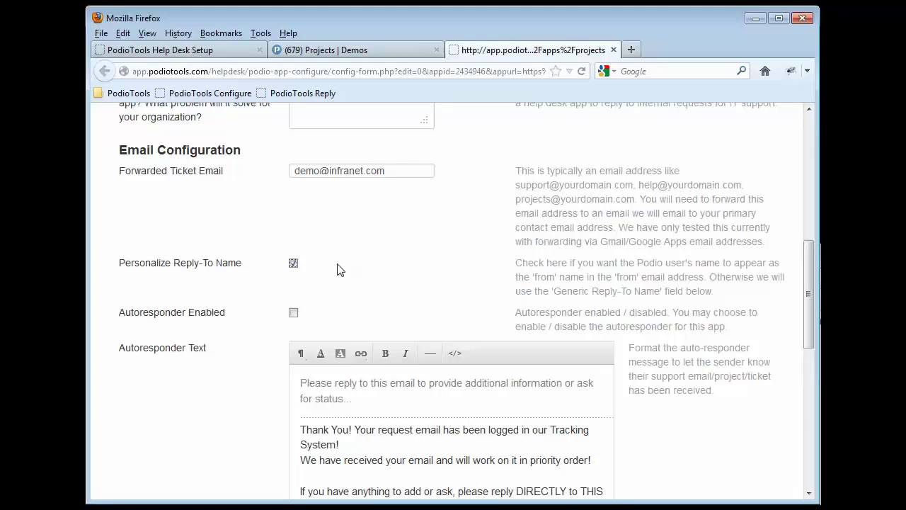
pyautogui.click(293, 263)
pyautogui.click(301, 315)
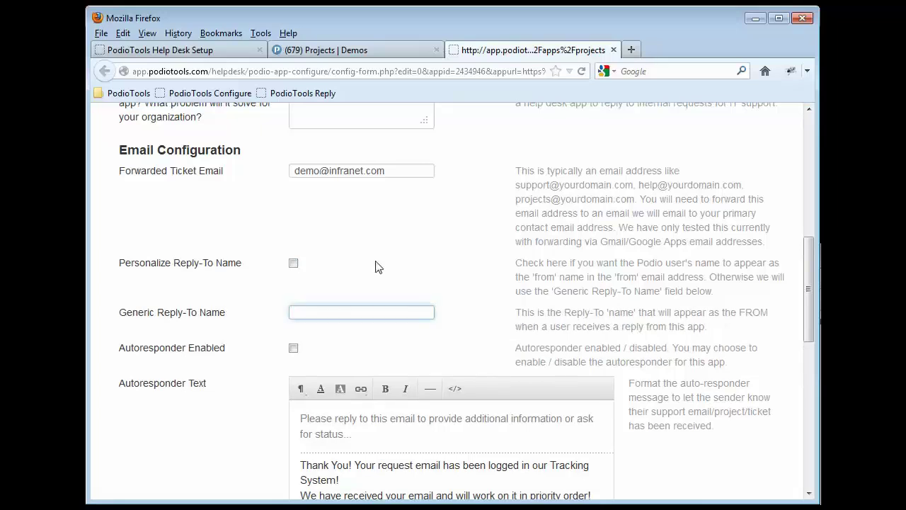
pyautogui.write('Thi Helpdesk')
pyautogui.hotkey('shift', 'Tab')
pyautogui.press('space')
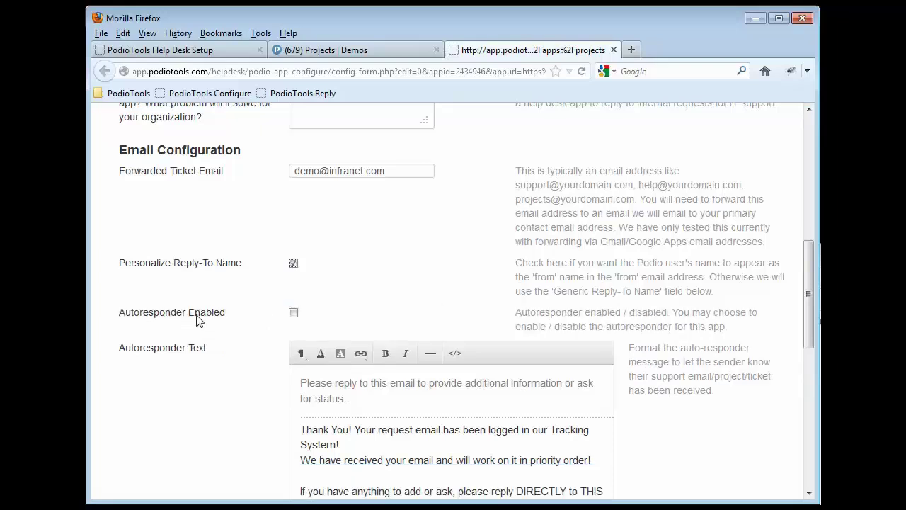
pyautogui.scroll(-1, 237, 321)
pyautogui.scroll(-3, 237, 320)
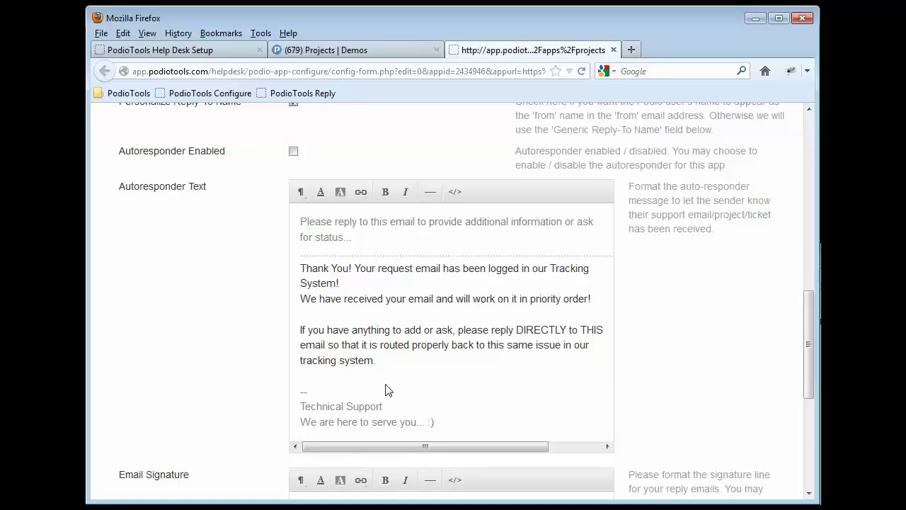
pyautogui.scroll(-2, 361, 329)
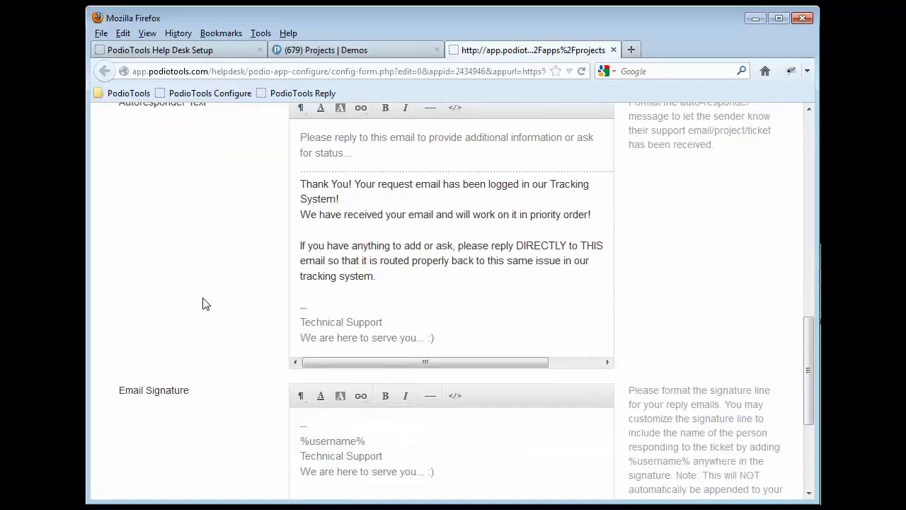
pyautogui.scroll(-2, 202, 303)
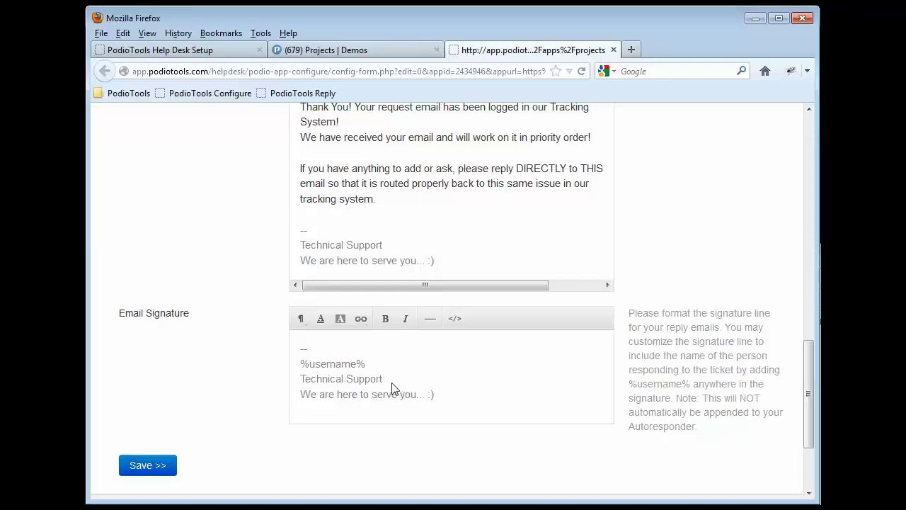
pyautogui.moveTo(301, 364); pyautogui.dragTo(384, 370)
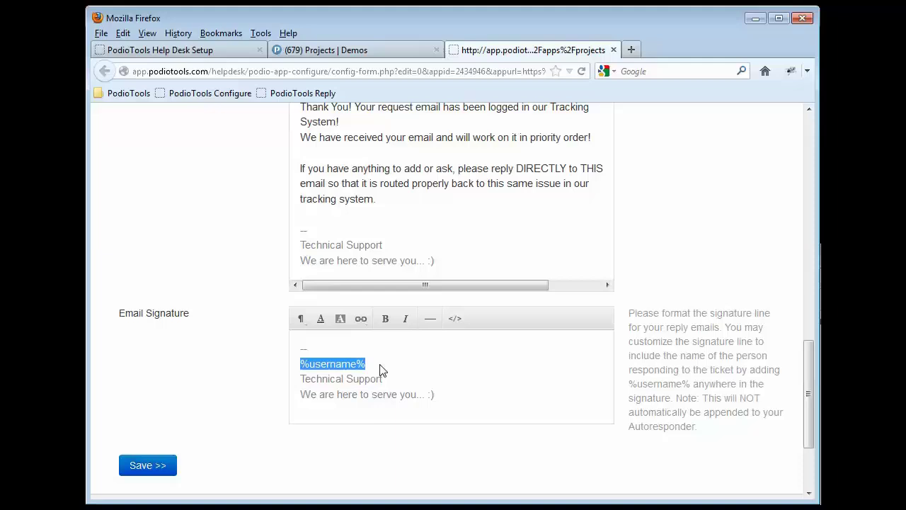
pyautogui.click(367, 366)
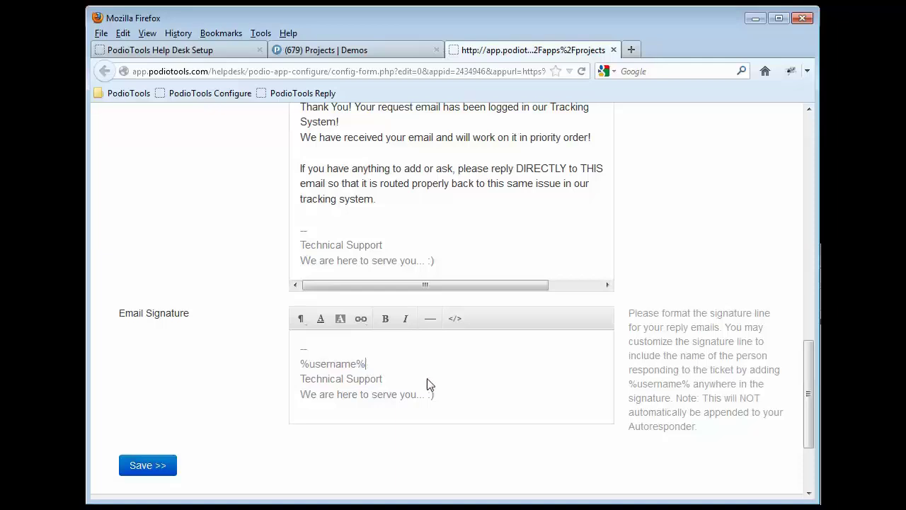
pyautogui.moveTo(301, 358); pyautogui.dragTo(366, 363)
pyautogui.click(378, 369)
# Save the Projects help desk configuration and review the forwarding instructions on Configuration Complete.
pyautogui.click(139, 468)
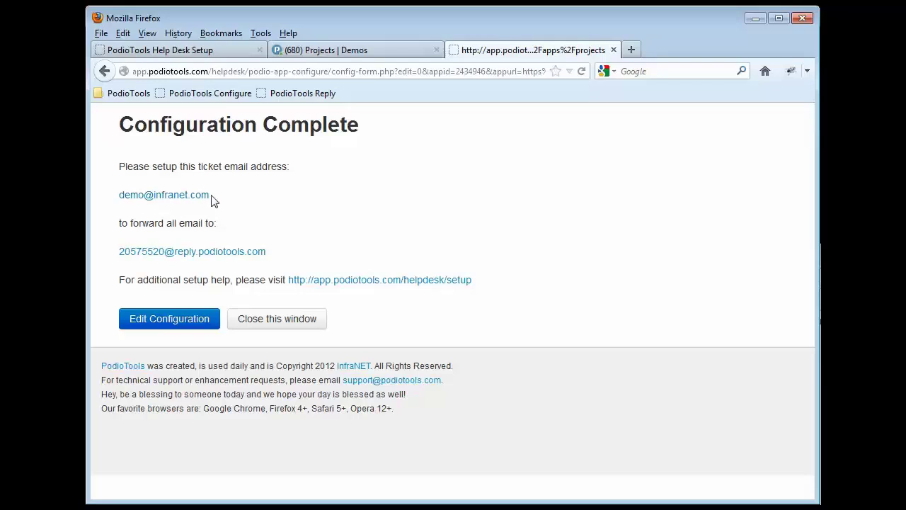
pyautogui.moveTo(216, 199); pyautogui.dragTo(262, 223)
pyautogui.click(268, 197)
pyautogui.click(280, 219)
pyautogui.moveTo(120, 167); pyautogui.dragTo(266, 268)
pyautogui.click(320, 254)
# Open the Sample Project for ABC Company item on its own page.
pyautogui.click(349, 54)
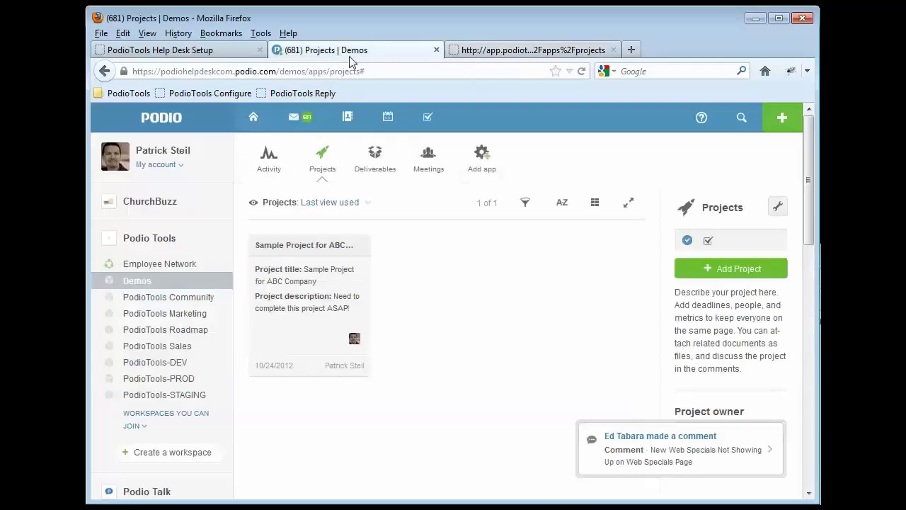
pyautogui.click(297, 247)
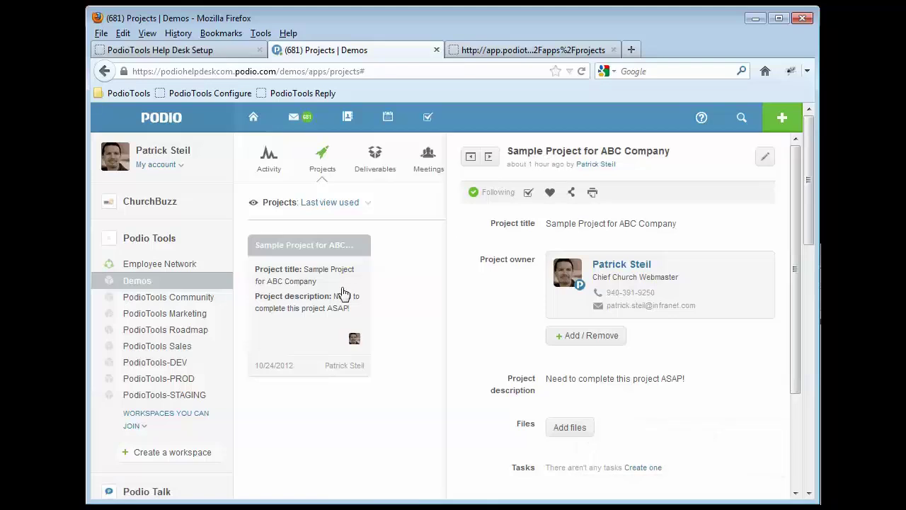
pyautogui.click(541, 153)
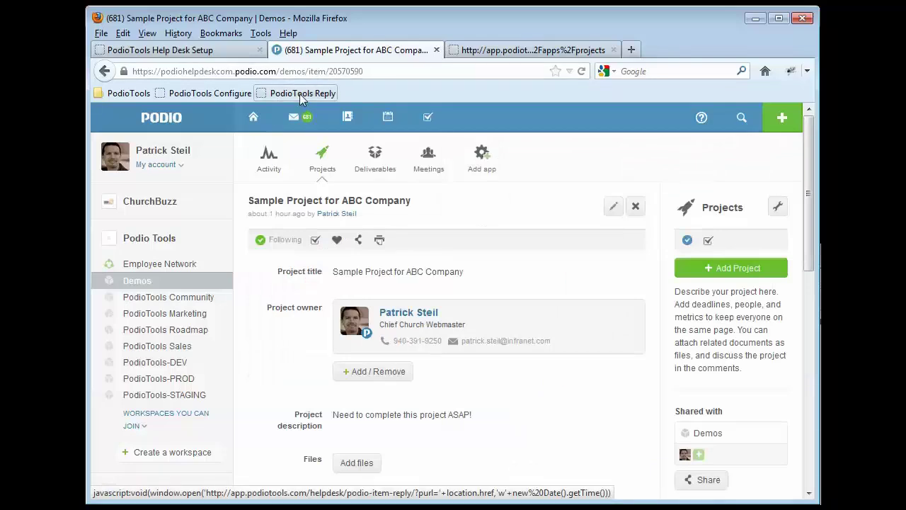
# Launch PodioTools Reply, read the invalid Client Contact warning, and close that tab.
pyautogui.click(300, 93)
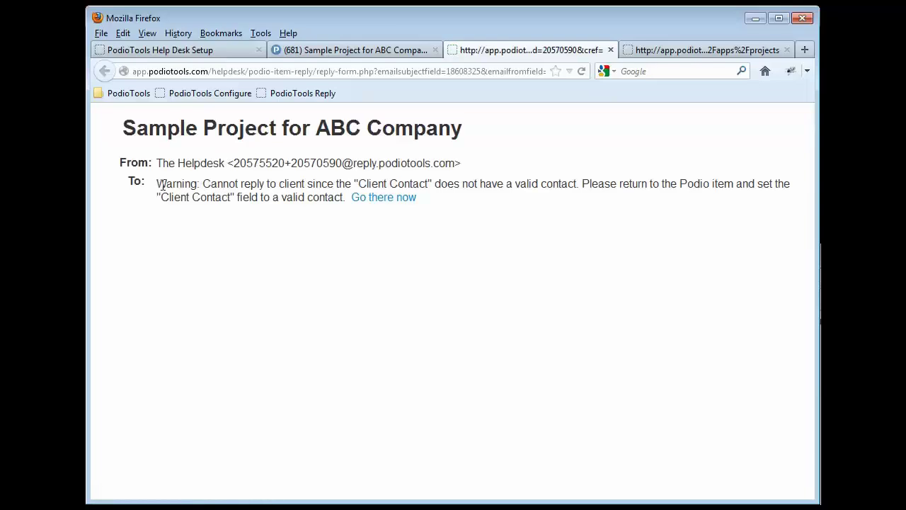
pyautogui.moveTo(203, 183); pyautogui.dragTo(430, 184)
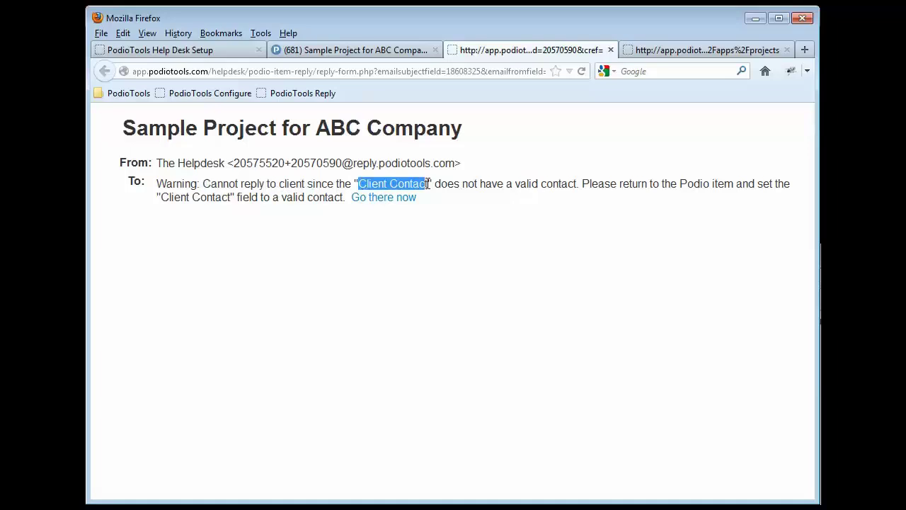
pyautogui.click(559, 188)
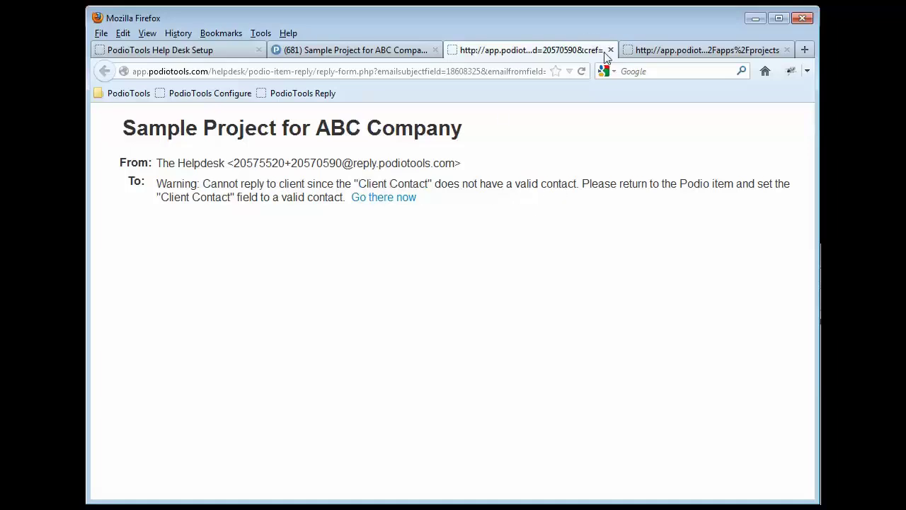
pyautogui.click(610, 49)
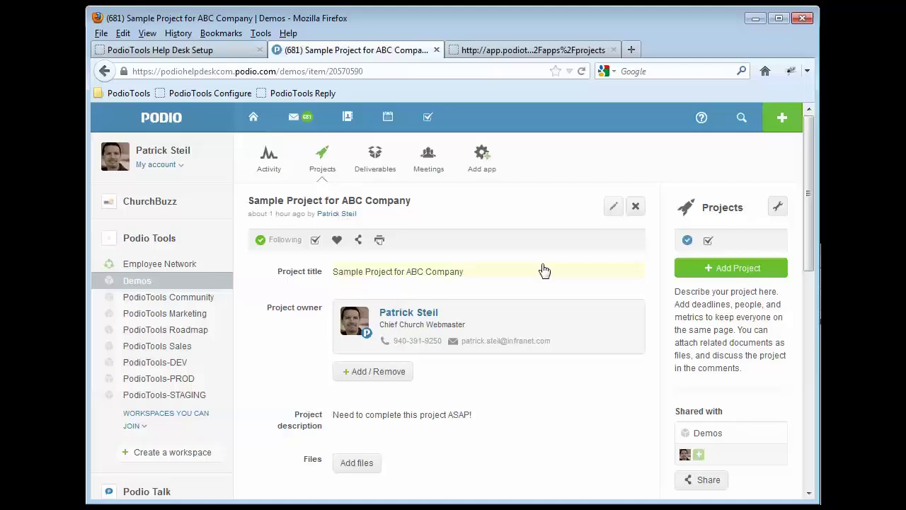
# Add a new Client Contact with the client's name and email address, then save the project.
pyautogui.click(613, 211)
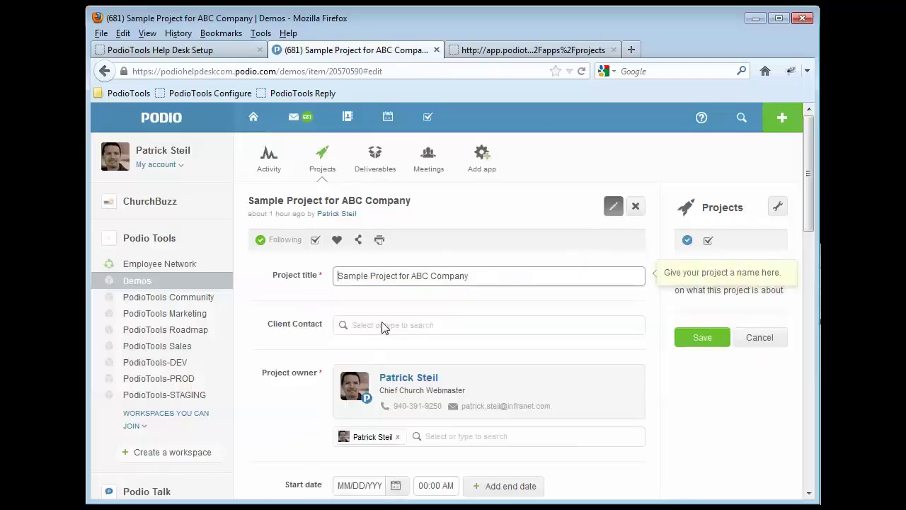
pyautogui.click(382, 324)
pyautogui.click(379, 363)
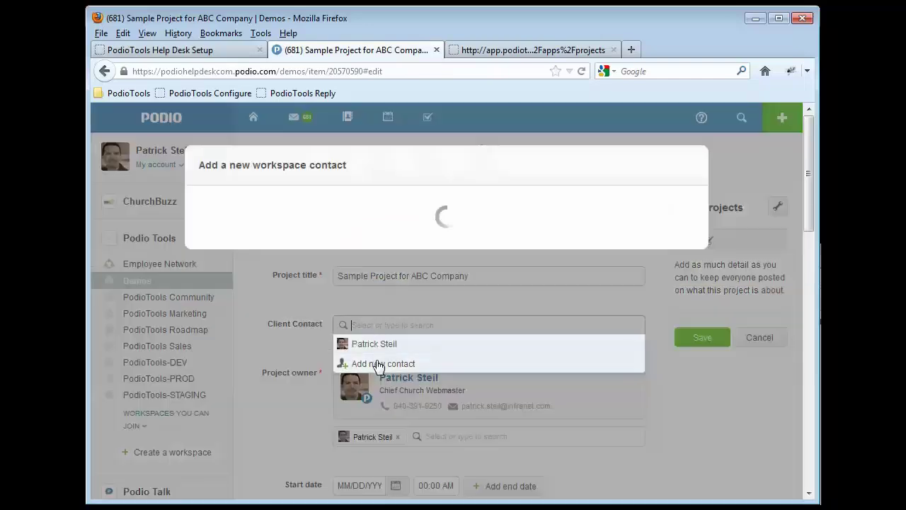
pyautogui.write('John Q. Customer')
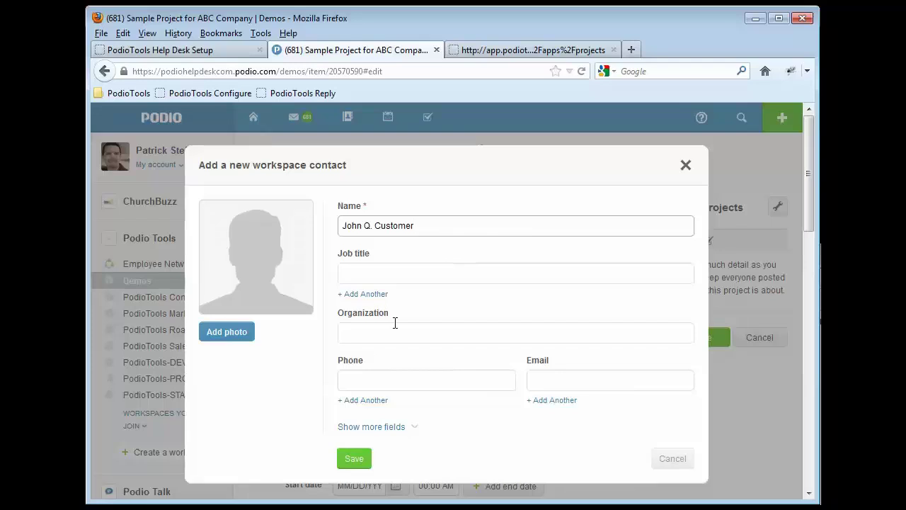
pyautogui.click(544, 383)
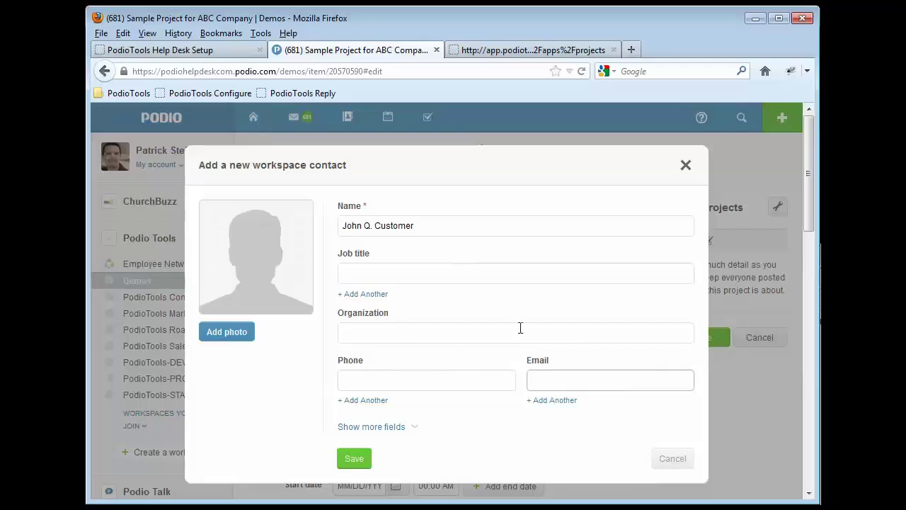
pyautogui.click(354, 458)
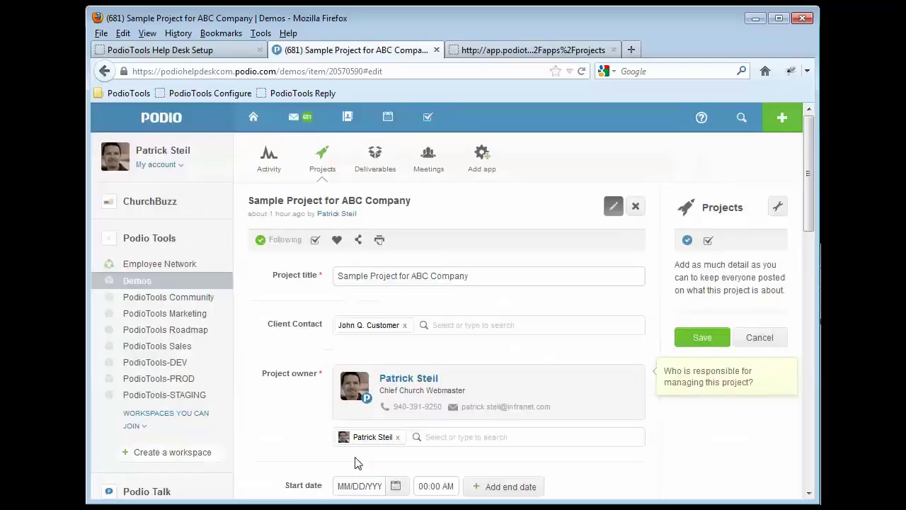
pyautogui.click(694, 338)
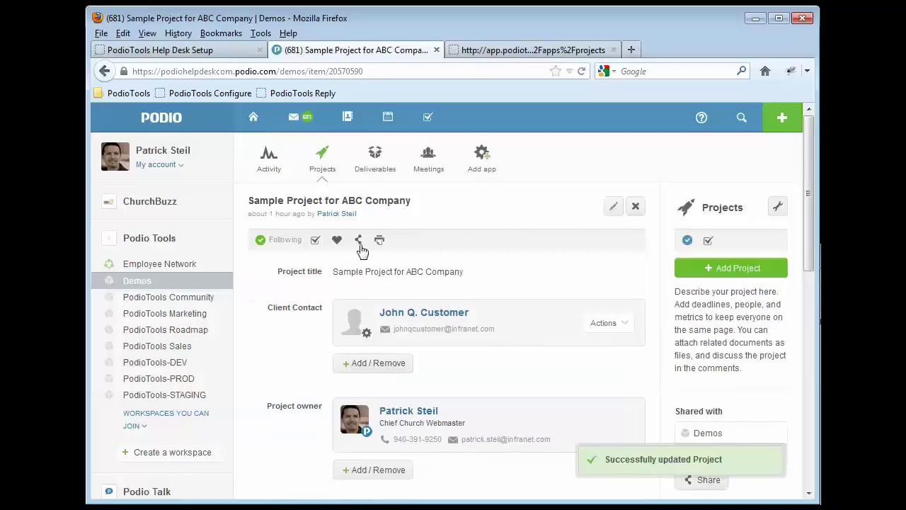
# Launch the PodioTools Reply bookmark for Sample Project for ABC Company.
pyautogui.click(298, 92)
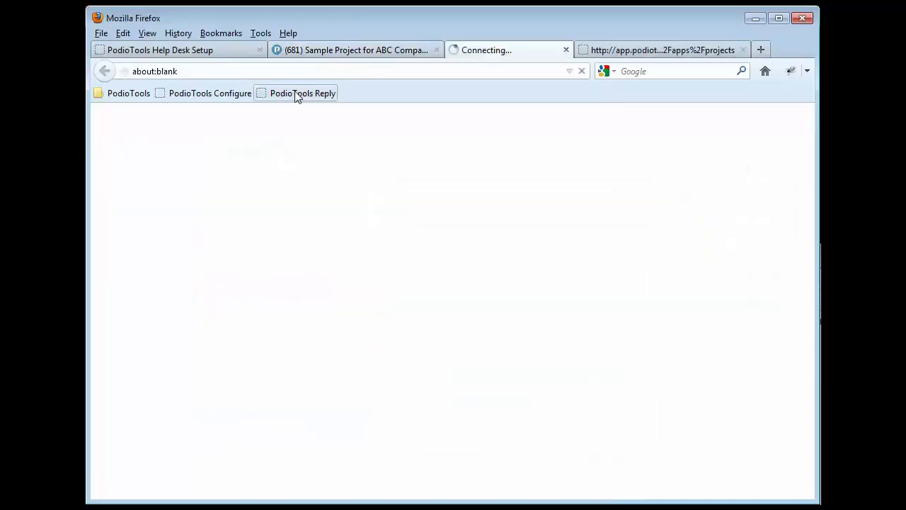